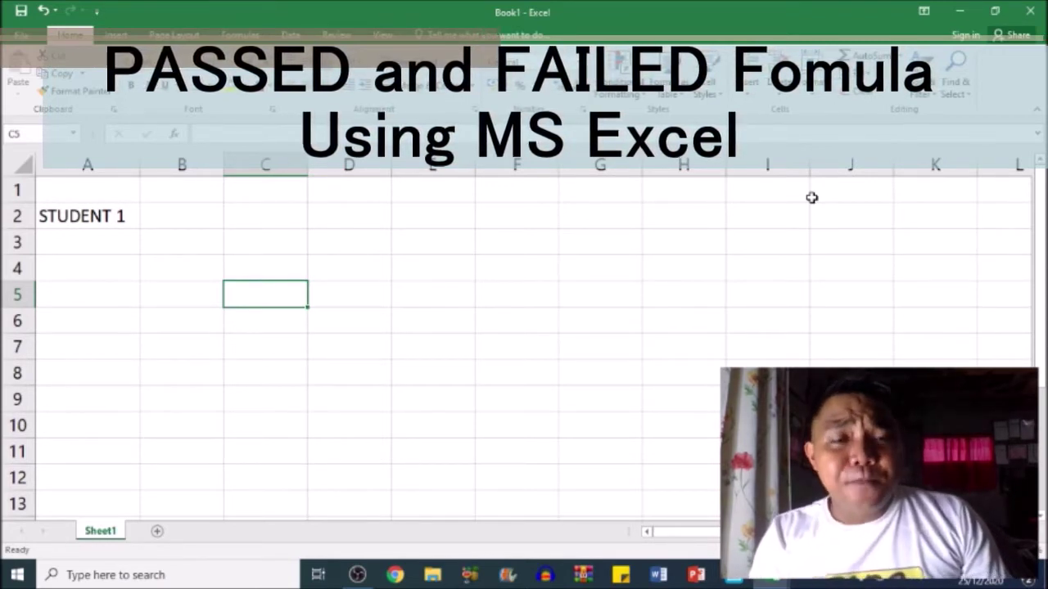
Clear the STUDENT 1 entry from cell A2.
key("Up")
key("Up")
key("Up")
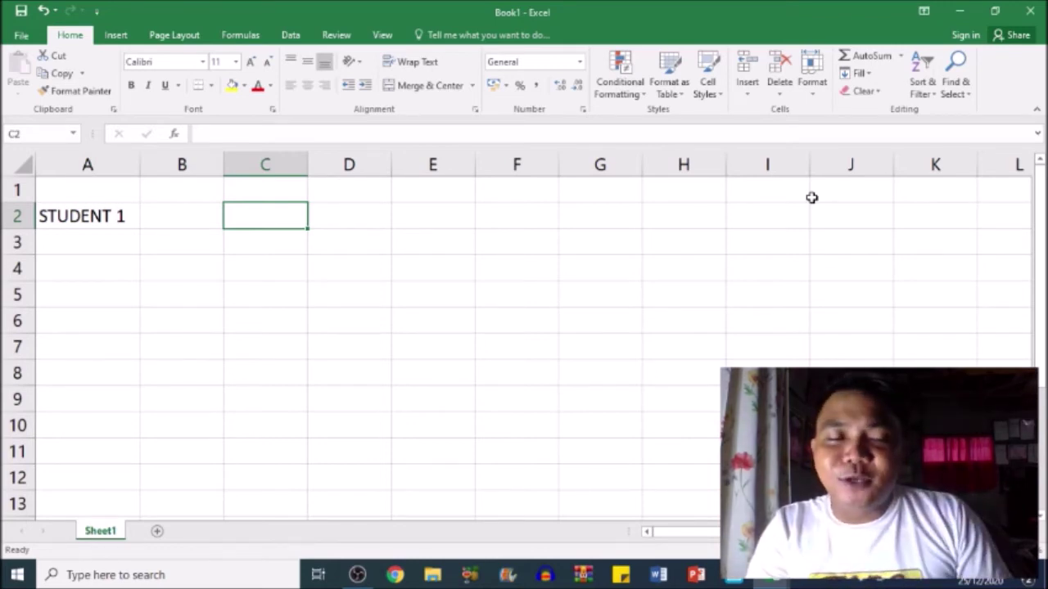
key("Left")
key("Left")
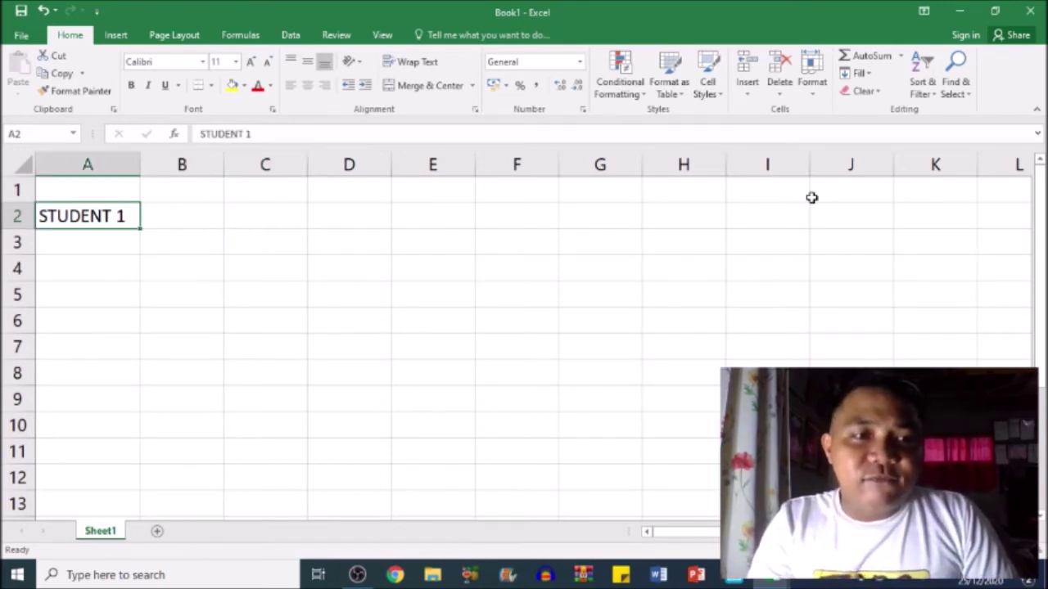
key("Delete")
Enter the column heading NAMES in cell A1.
key("Up")
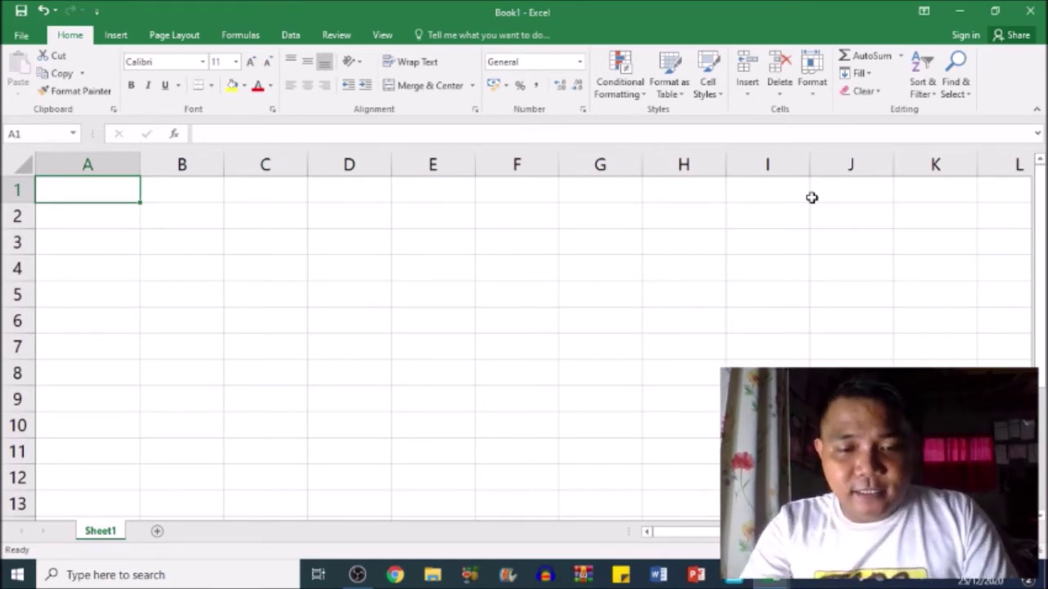
type("NAME")
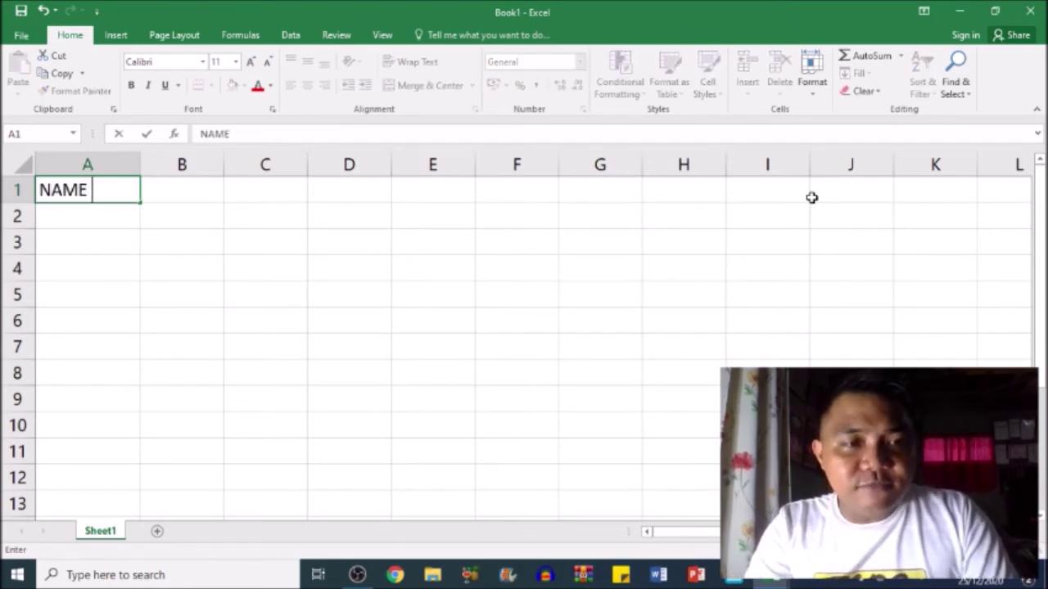
key("BackSpace")
type("S")
key("Return")
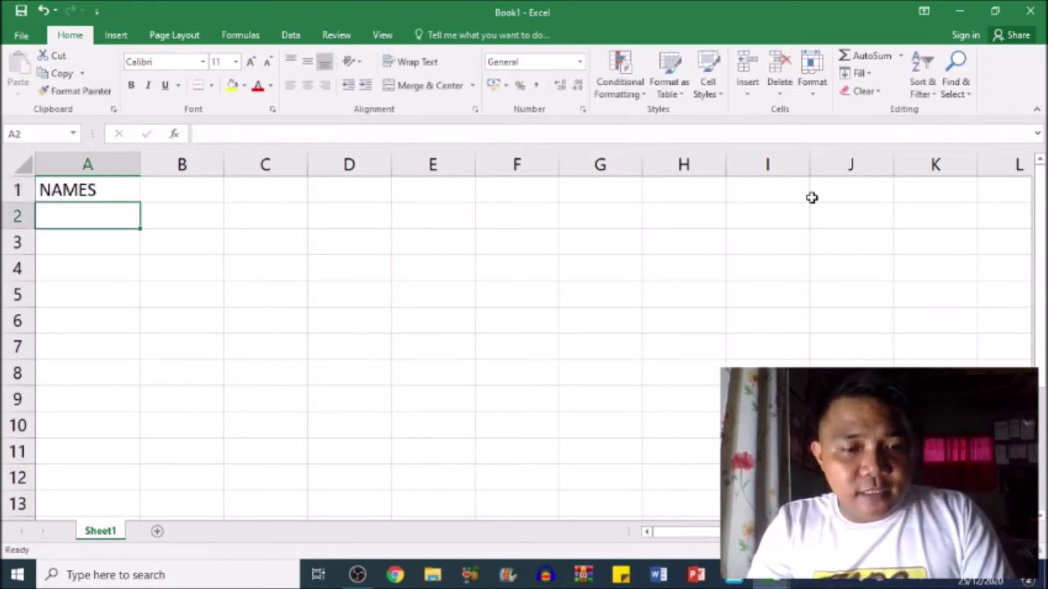
Enter the student labels S1 in cell A2 and S2 in cell A3.
type("S1")
key("Return")
type("S2")
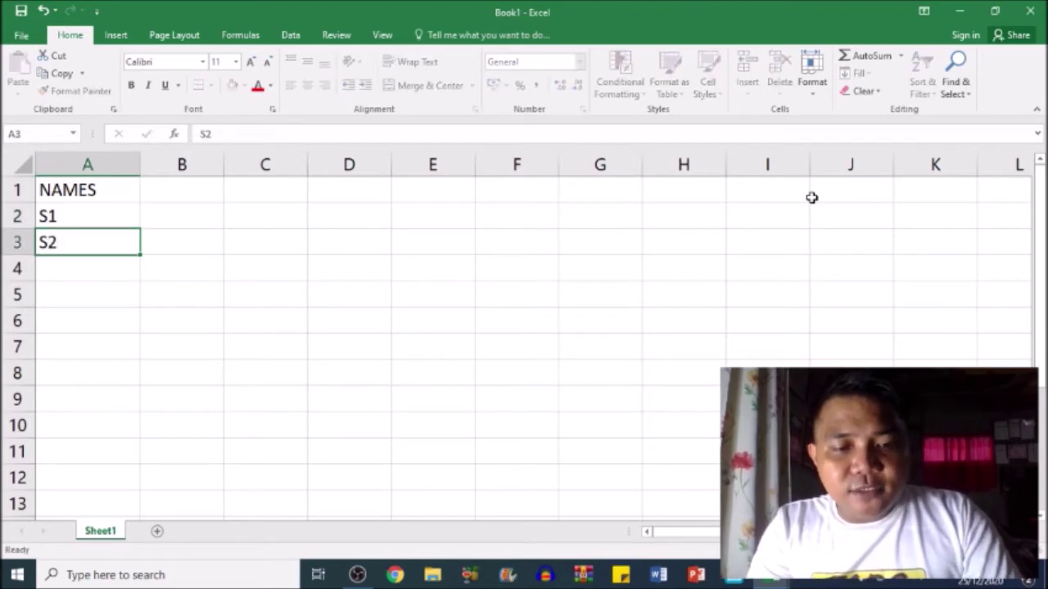
key("Return")
Fill in the student labels S4 in cell A4 and S5 in cell A5.
type("S3")
key("ctrl+Return")
type("4")
key("Return")
key("Up")
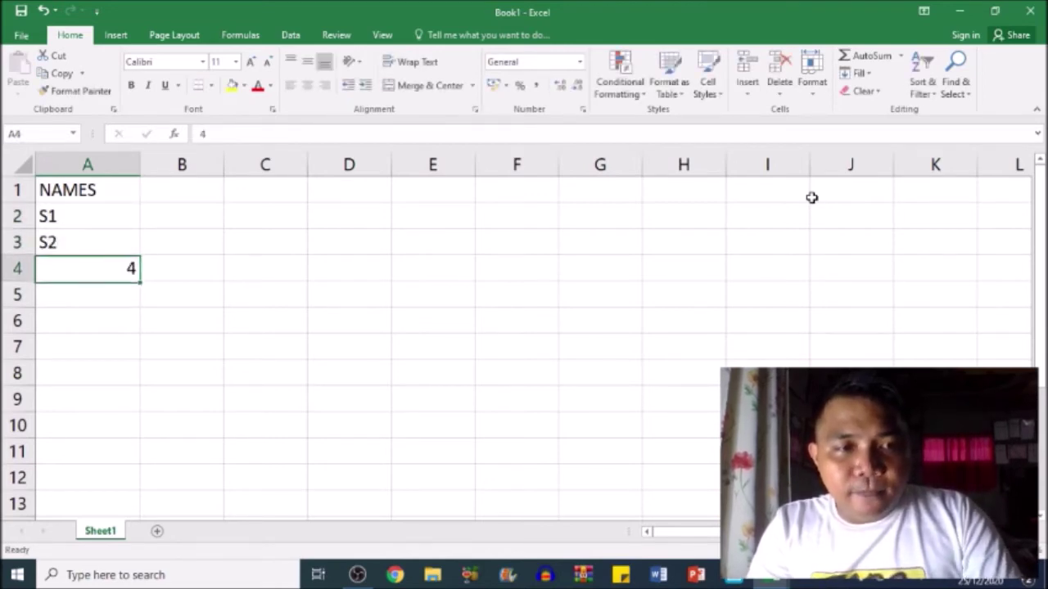
key("F2")
key("Home")
type("S")
key("ctrl+Return")
key("Return")
type("S5")
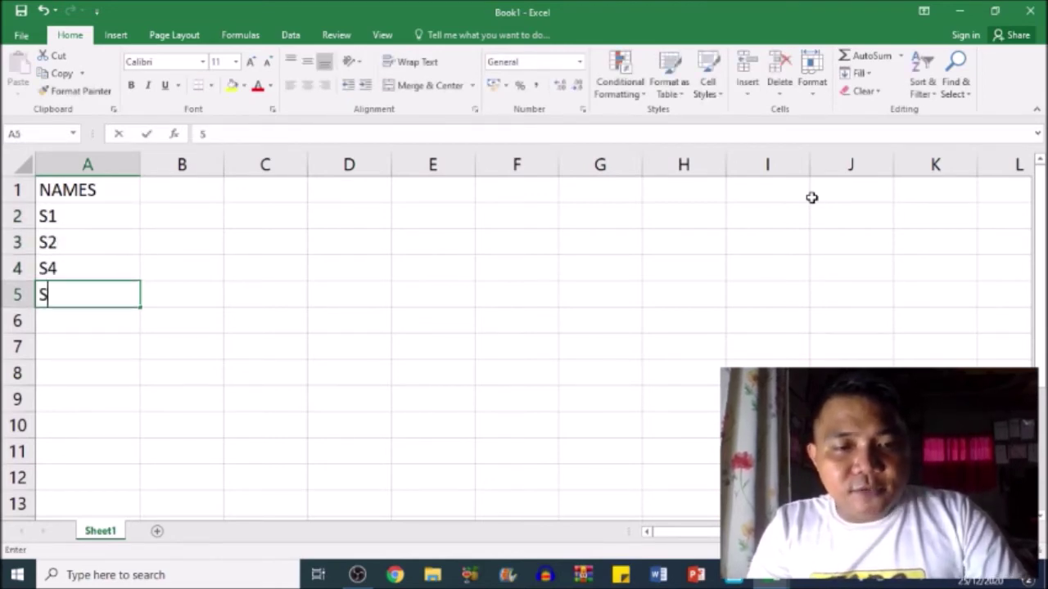
key("Tab")
Add the column heading GRADES in cell B1.
key("Up")
key("Up")
key("Up")
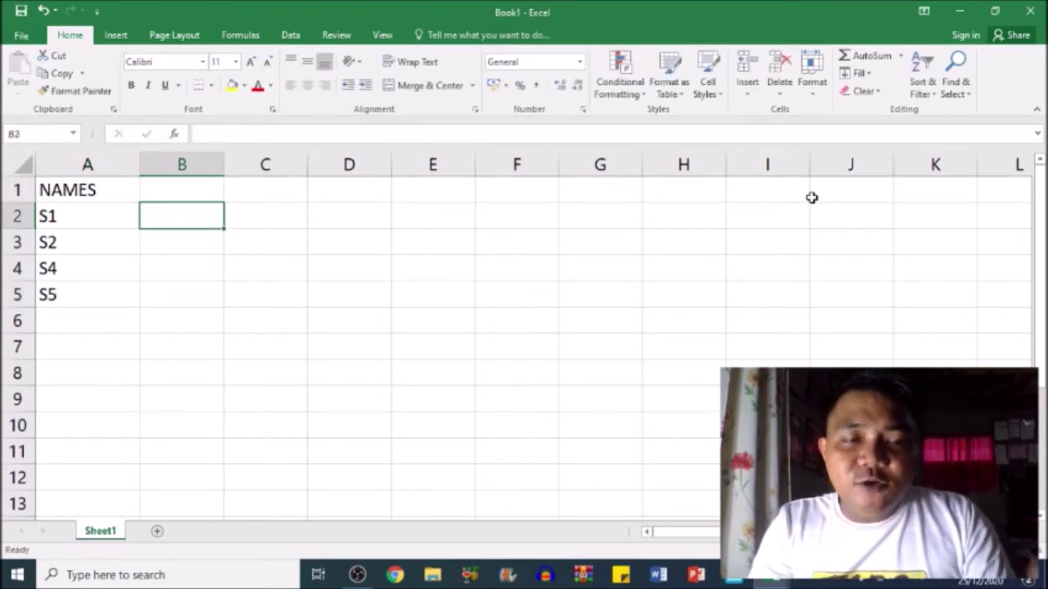
key("Up")
type("GRADES")
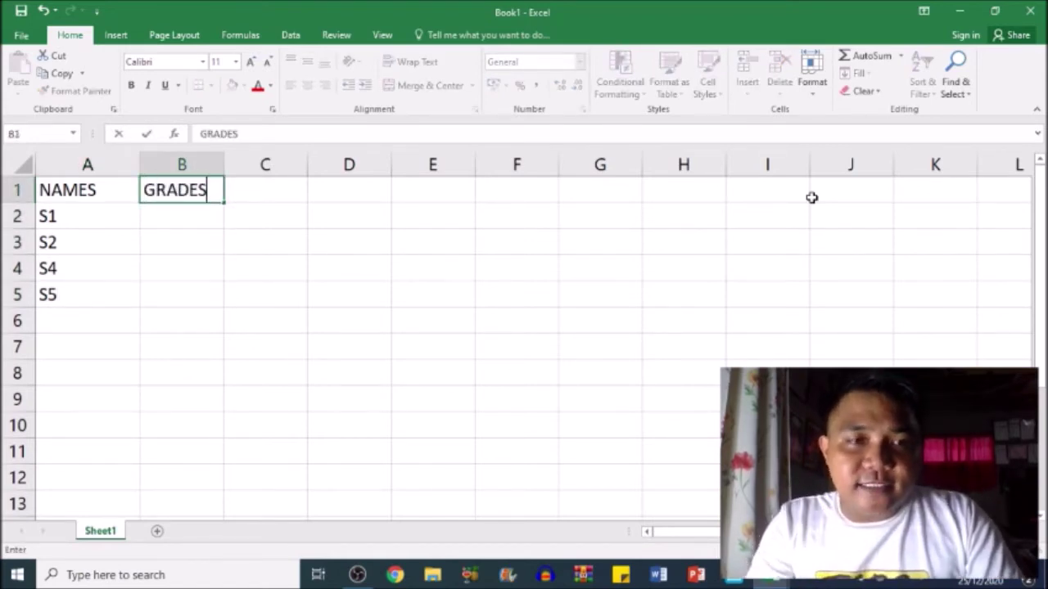
key("Return")
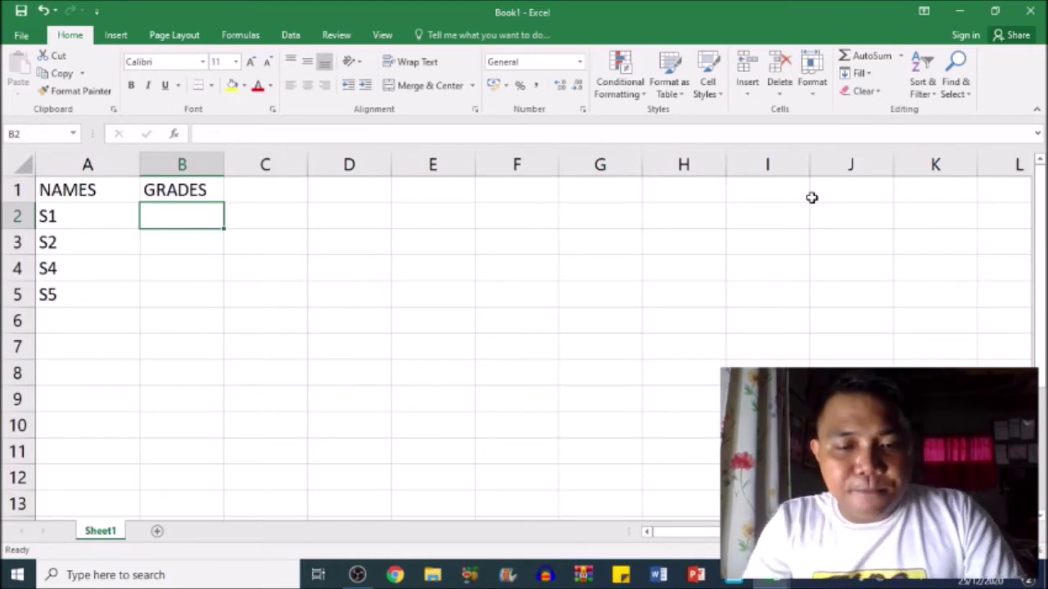
Enter the grades 74, 79, 80 and 85 in cells B2 to B5.
type("74")
key("Return")
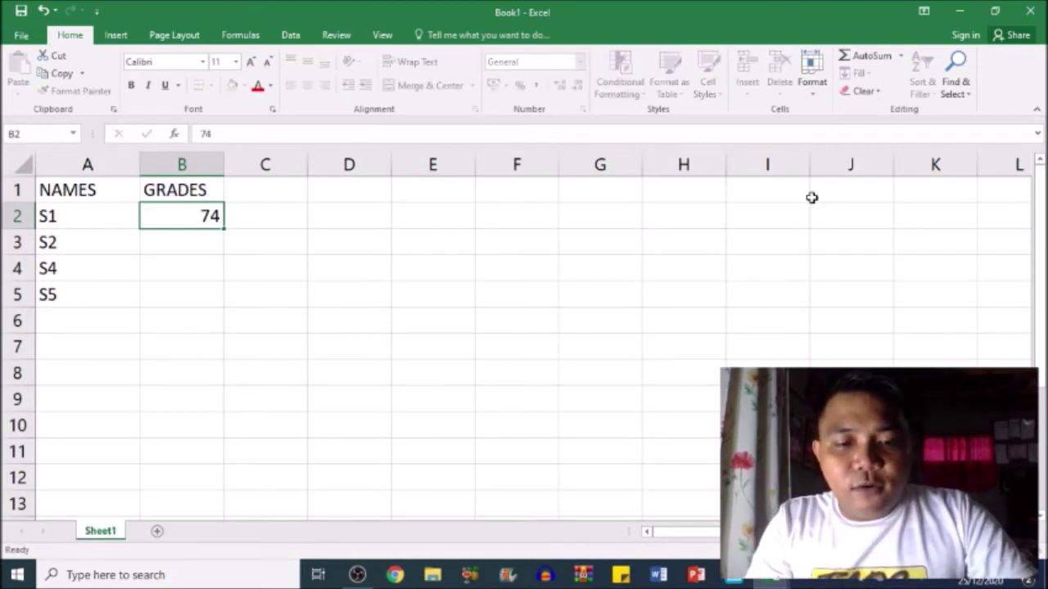
type("79")
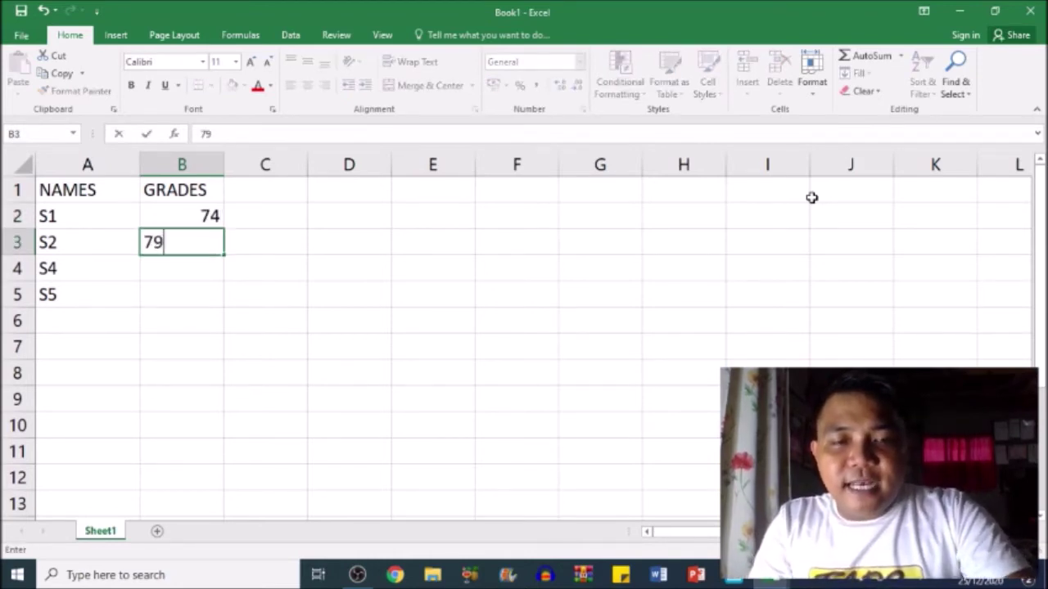
key("Return")
type("80")
key("Return")
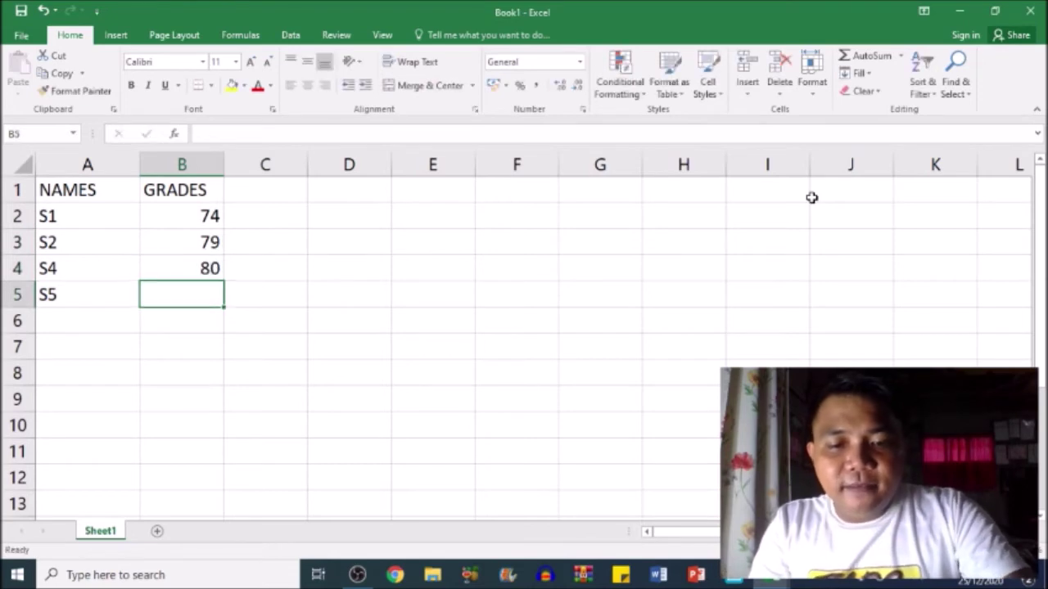
type("85")
key("Right")
Add the column heading REMARKS in cell C1.
key("Up")
key("Up")
key("Up")
key("Up")
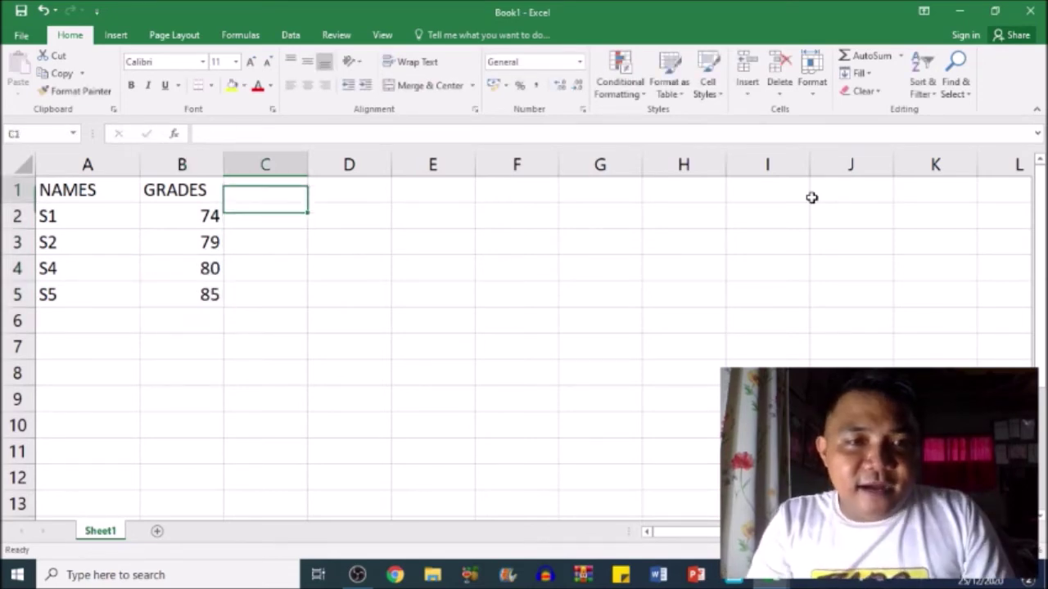
type("REMARKS")
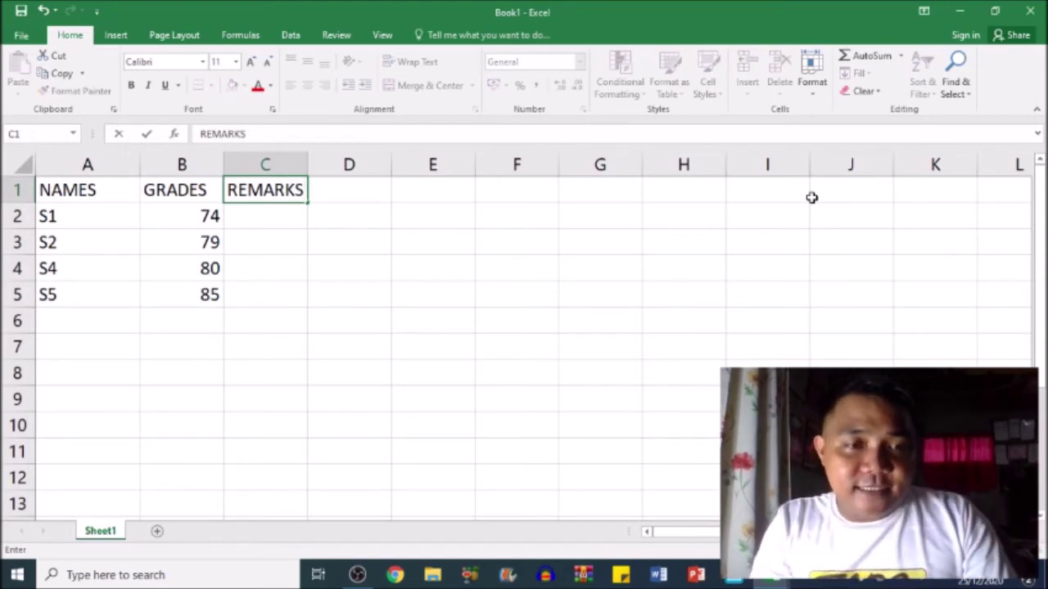
key("Return")
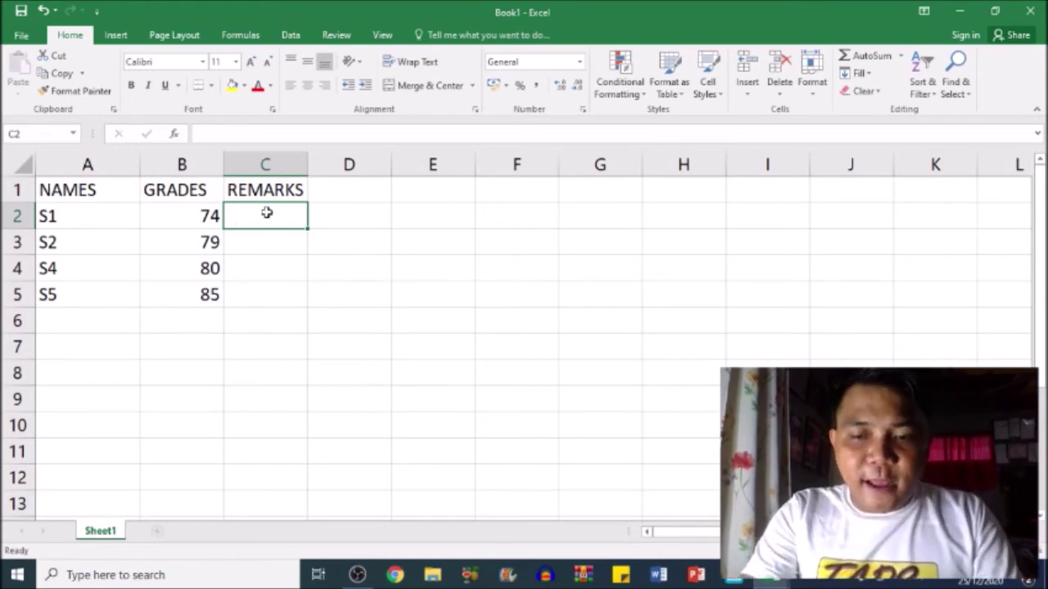
Enter the formula =IF(B2>74,"PASSED","FAILED") in cell C2.
type("=")
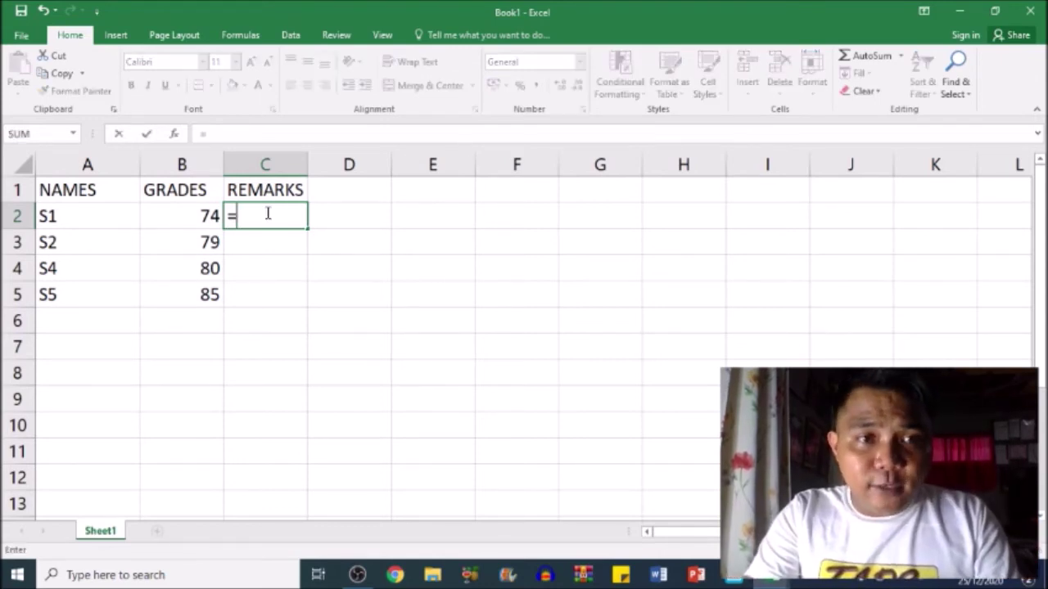
type("IF(")
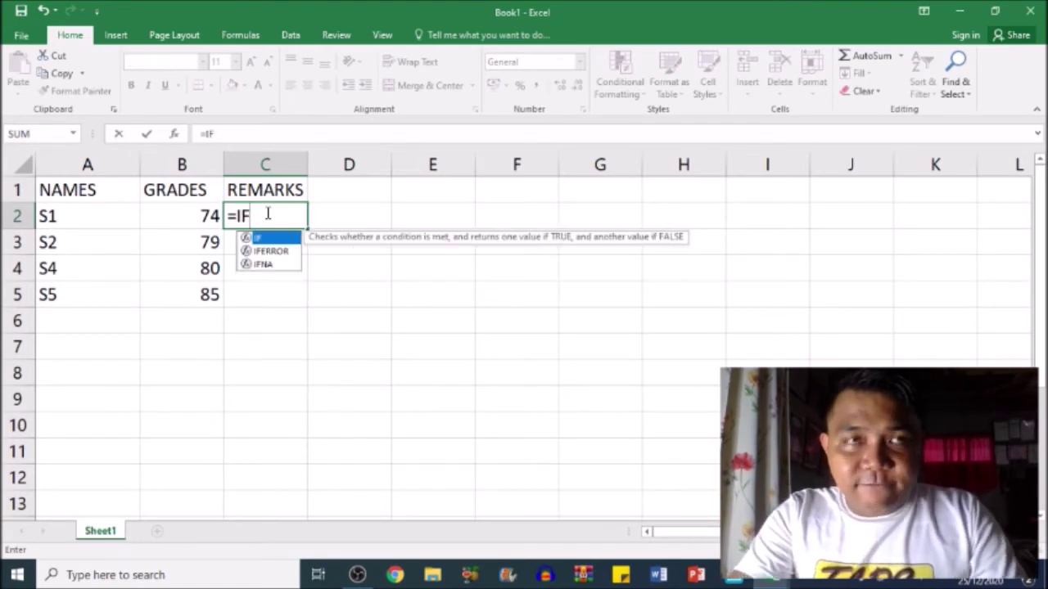
left_click(201, 215)
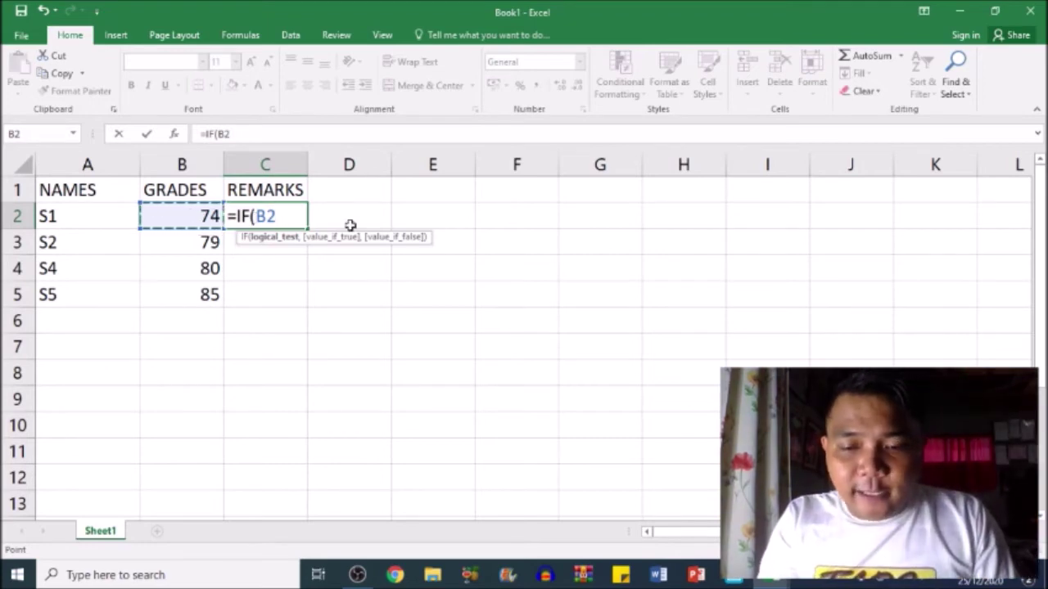
type(">")
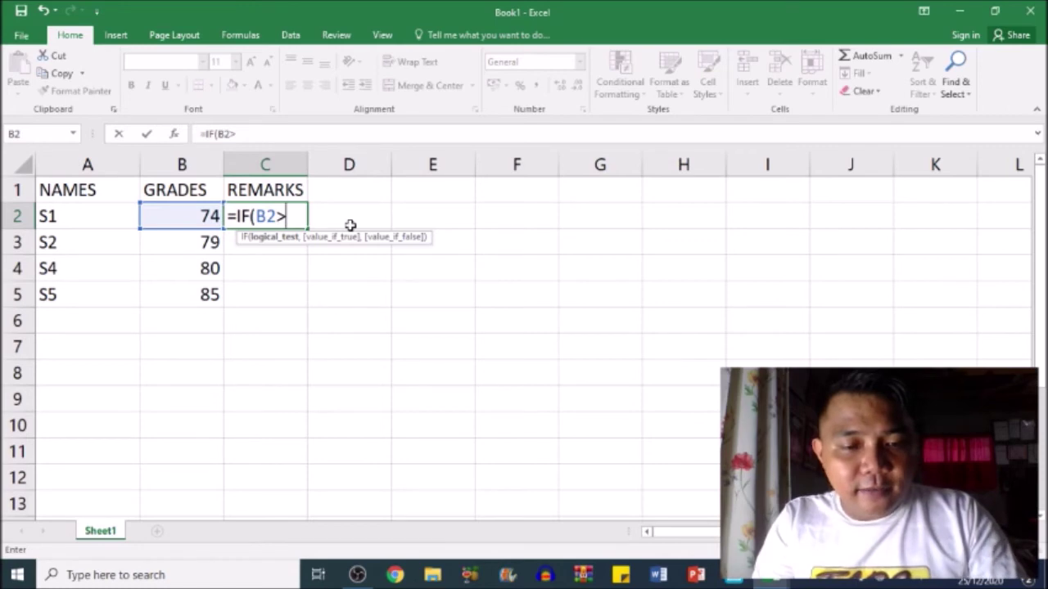
type("74")
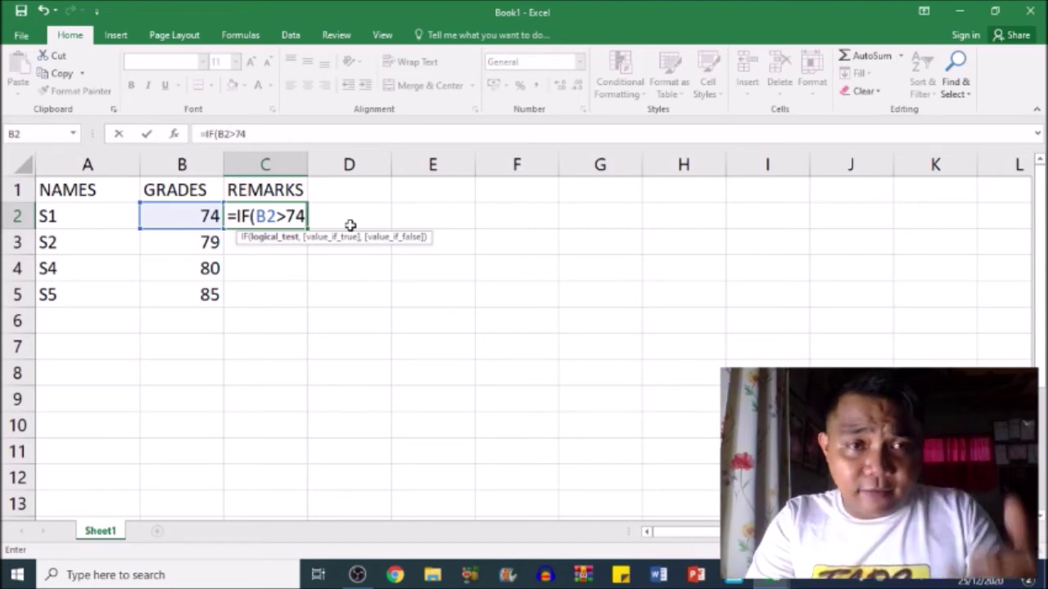
type(",")
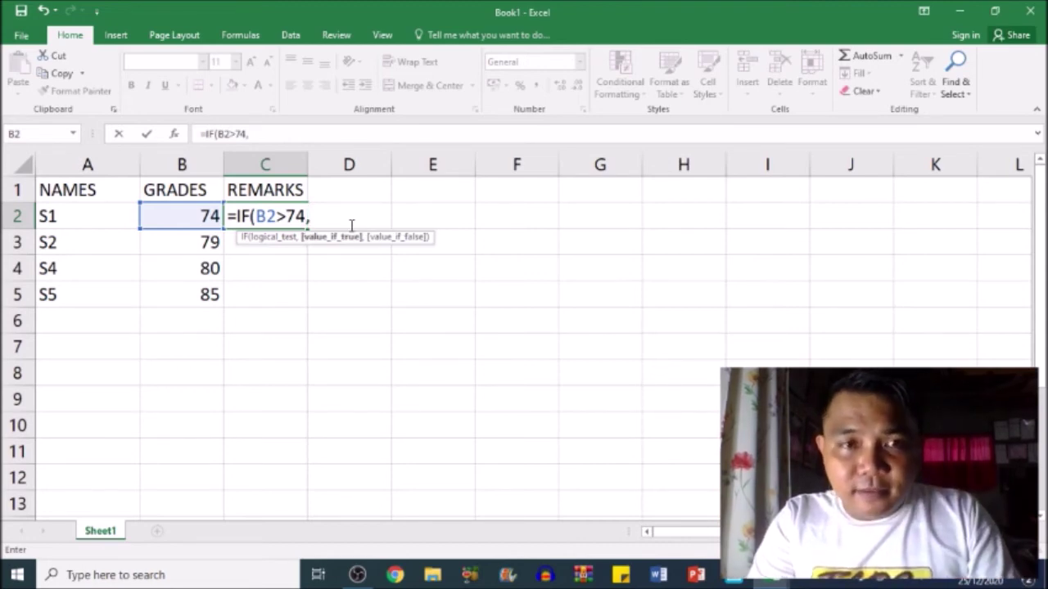
type("\"")
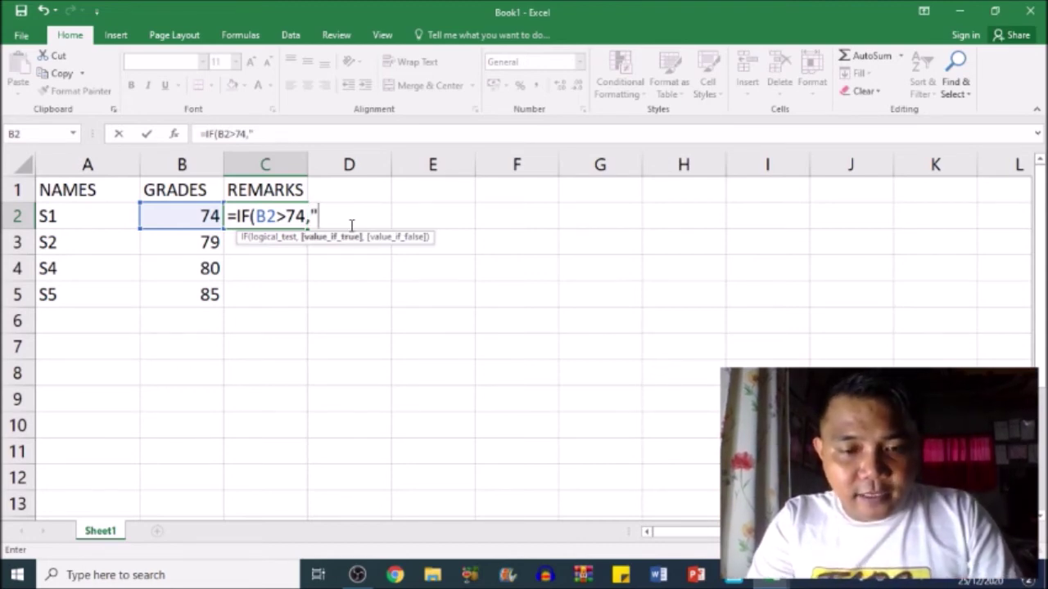
type("PASSED")
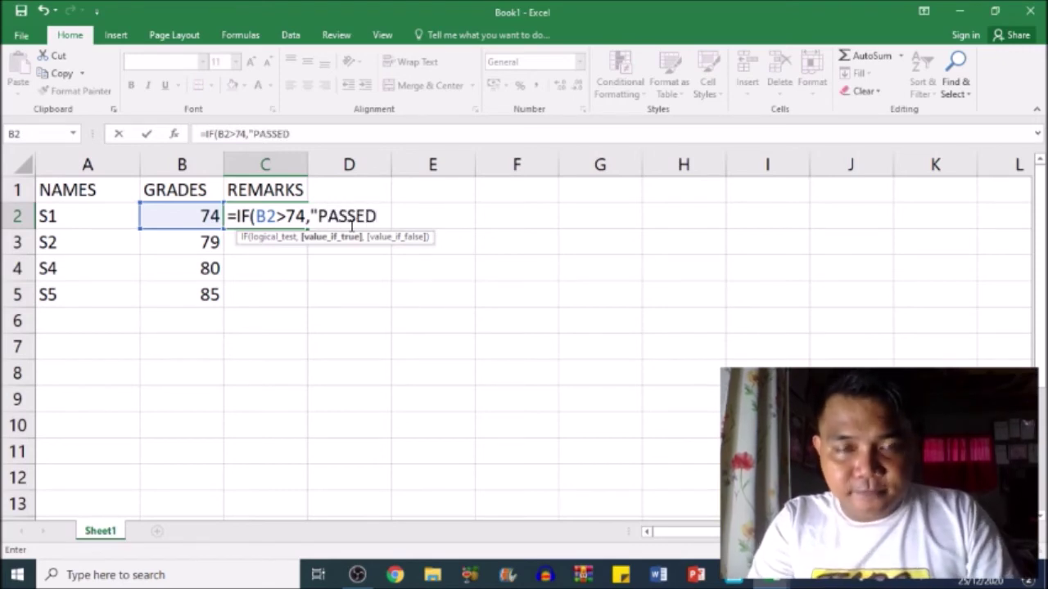
type("\",\"\"")
key("BackSpace")
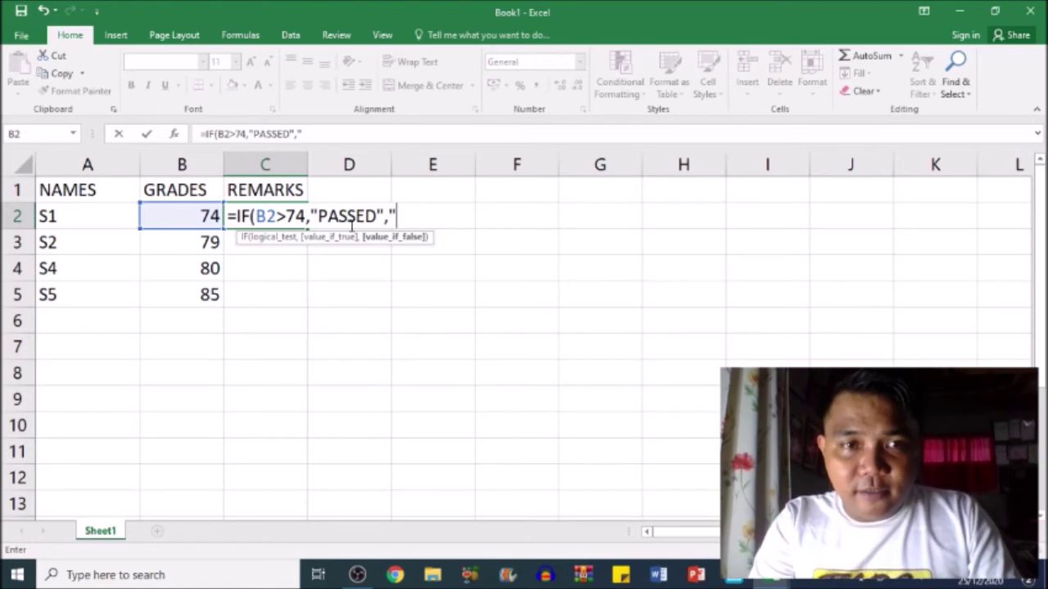
type("FAILED\"")
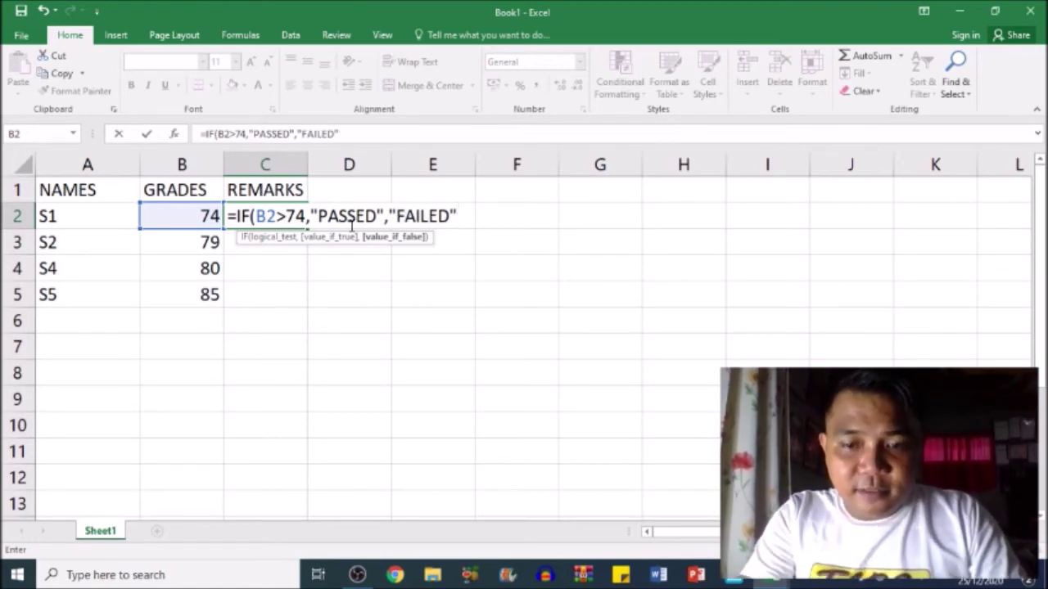
type(")")
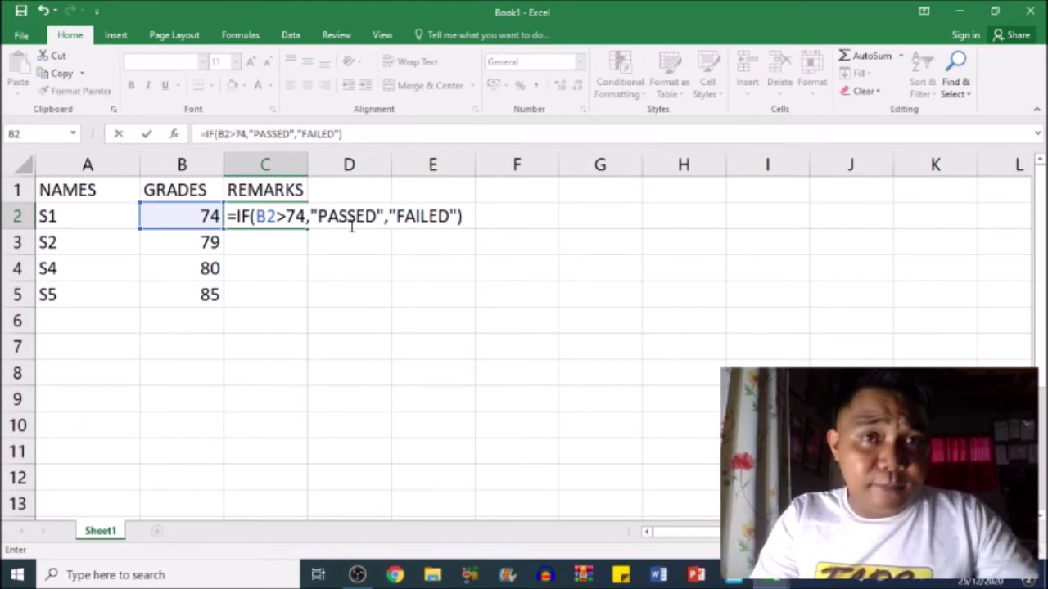
key("Return")
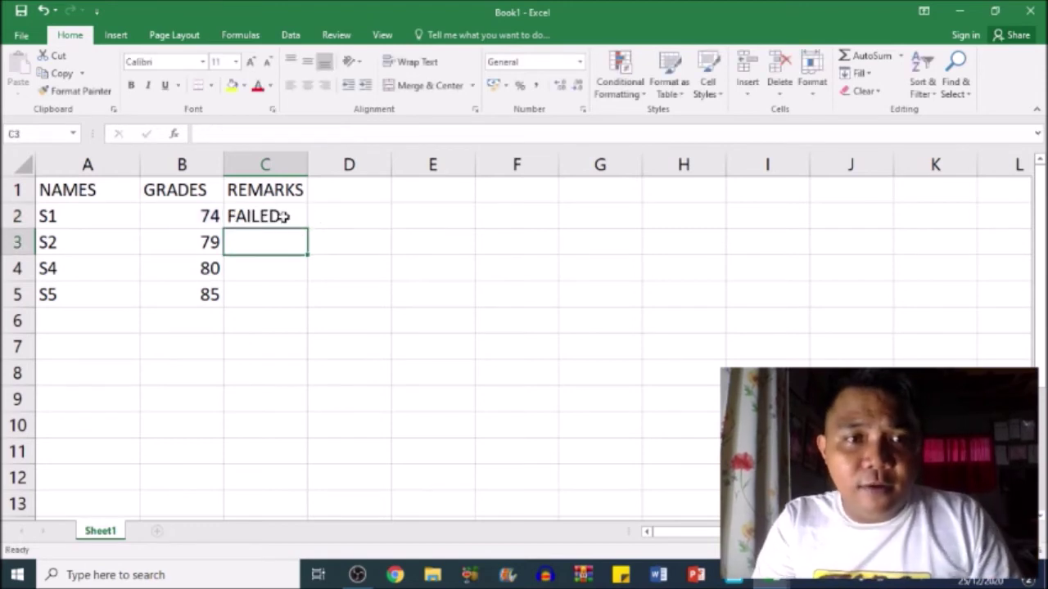
Fill the IF formula from cell C2 down through C5.
left_click(284, 217)
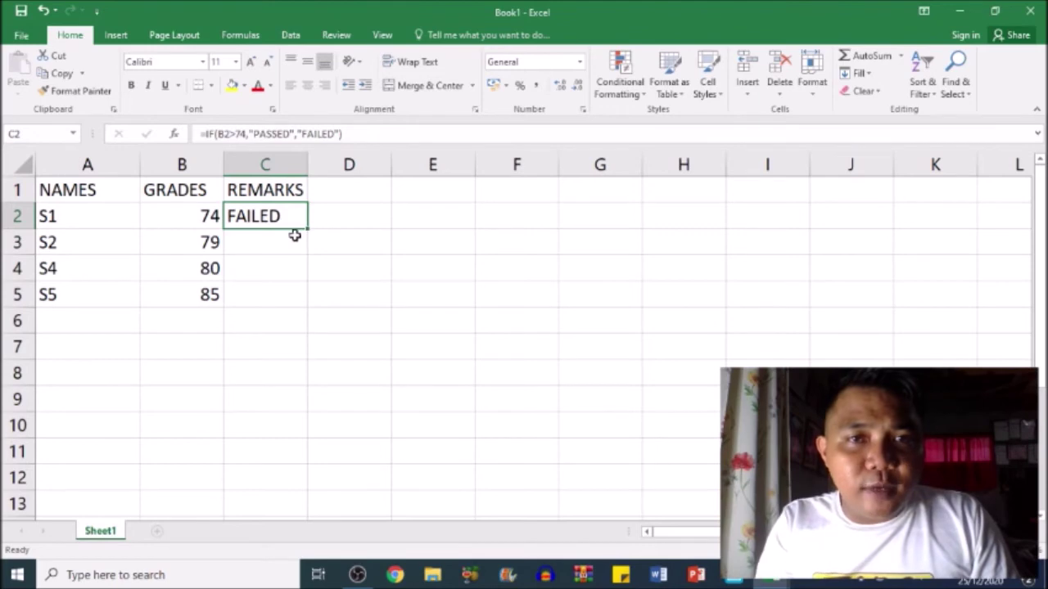
left_click(218, 241)
left_click(259, 216)
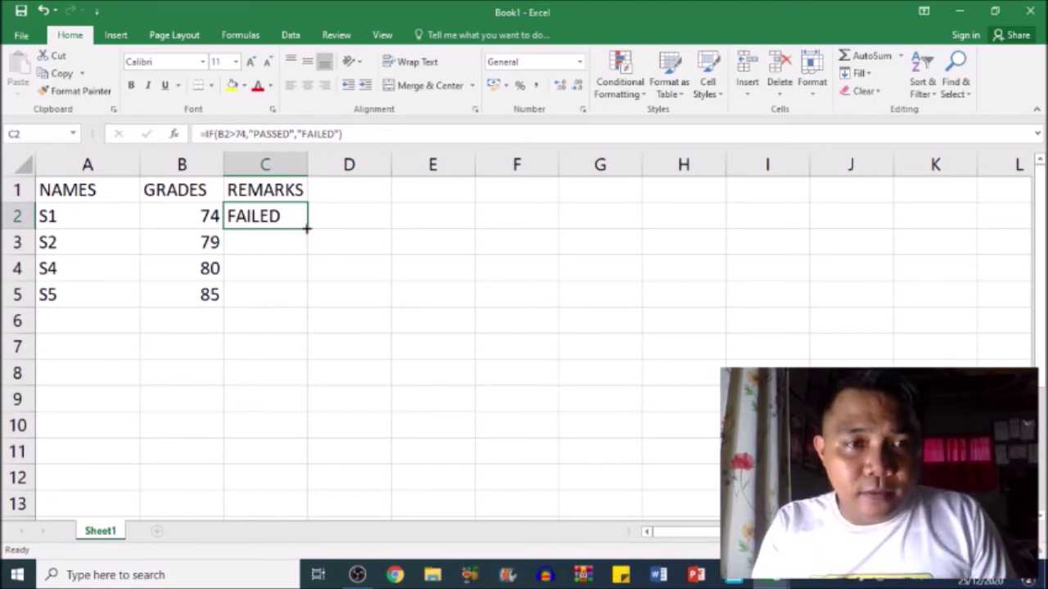
left_click_drag(307, 228, 259, 298)
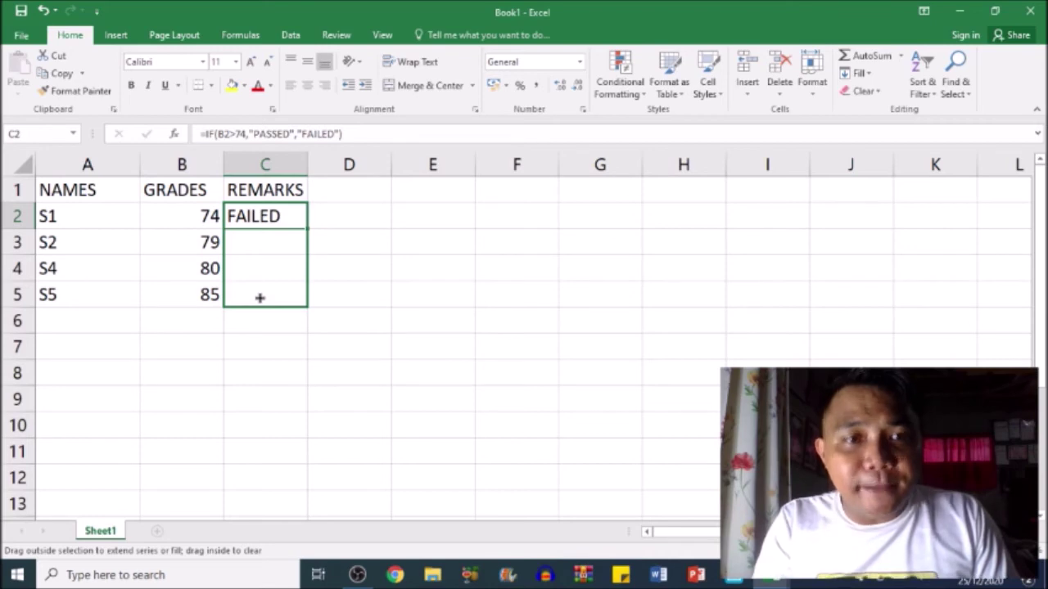
left_click_drag(259, 298, 258, 298)
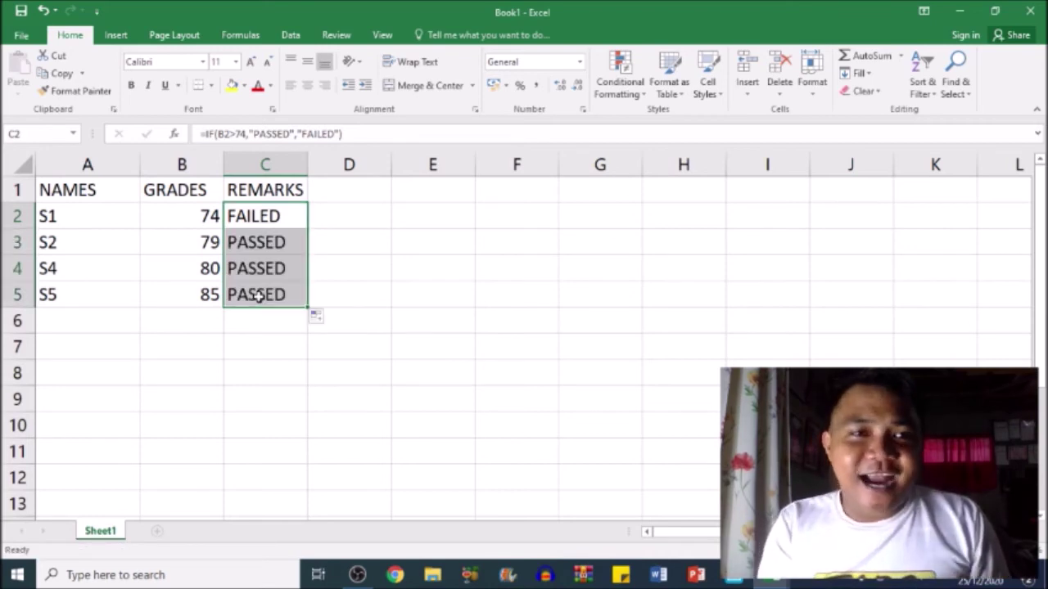
Review the text of the IF formula in cell C2, leave it without edits and select cell C5.
left_click(261, 136)
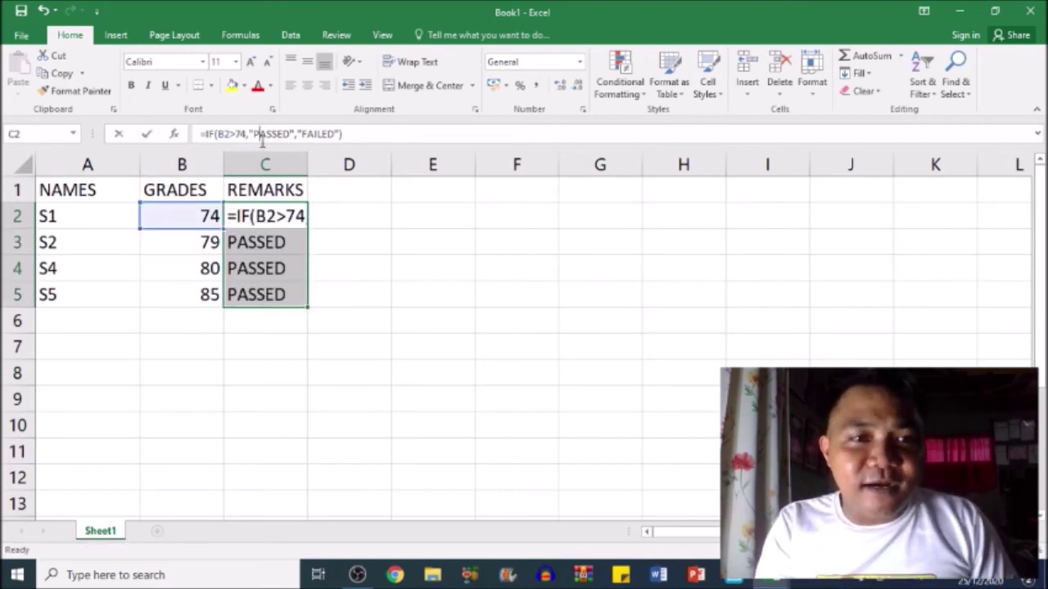
left_click_drag(352, 135, 297, 131)
left_click(270, 295)
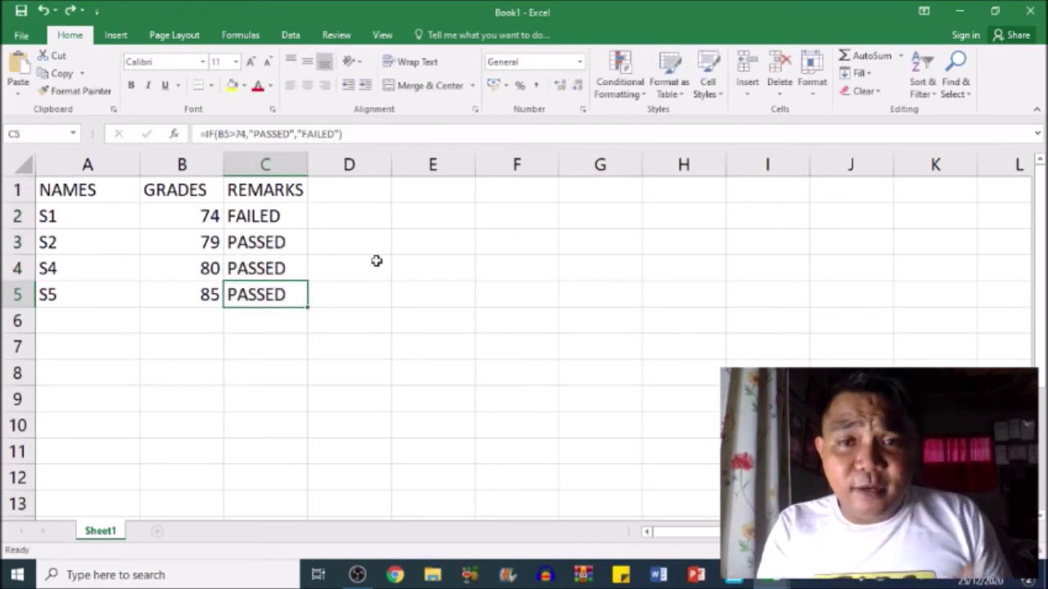